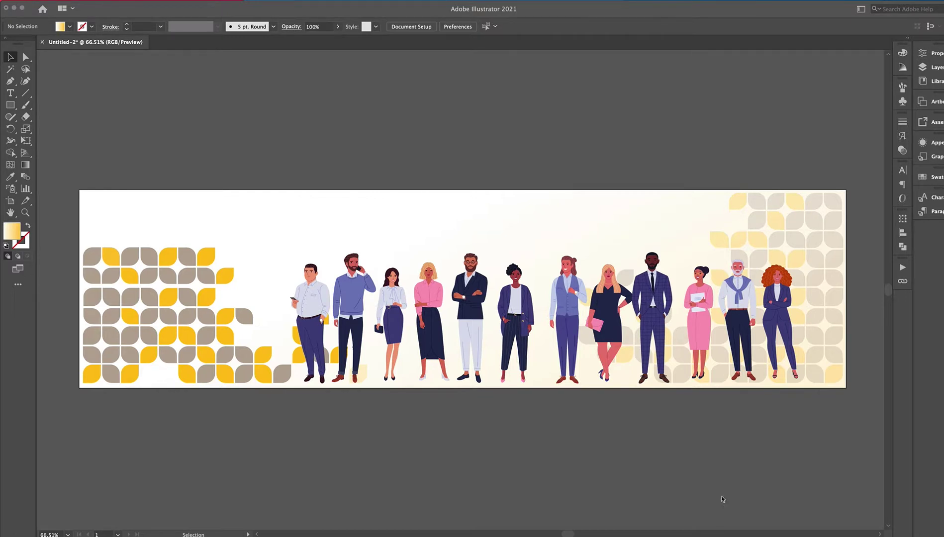
# Show the Artboards panel listing the banner's single Artboard 1
pyautogui.click(721, 499)
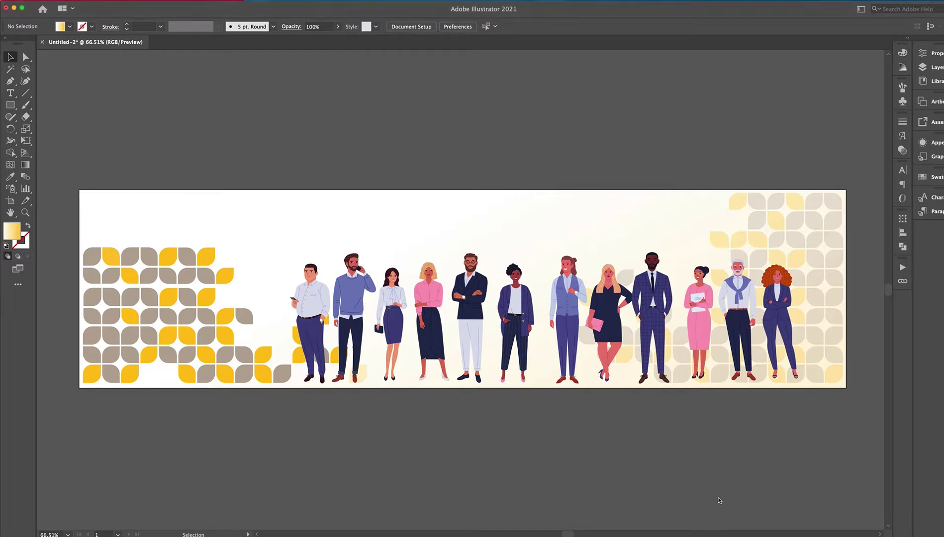
pyautogui.click(934, 102)
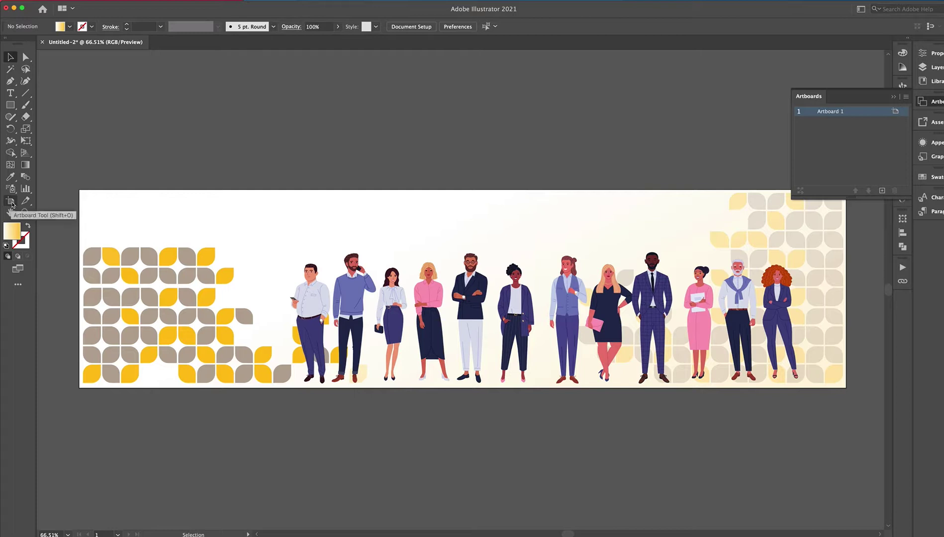
# Add a second artboard and name it 'IG'
pyautogui.click(882, 191)
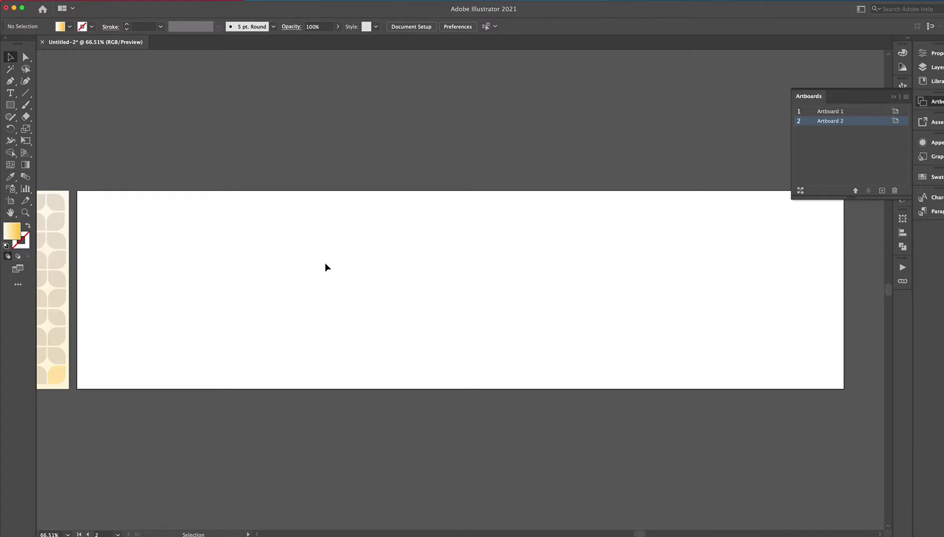
pyautogui.click(10, 200)
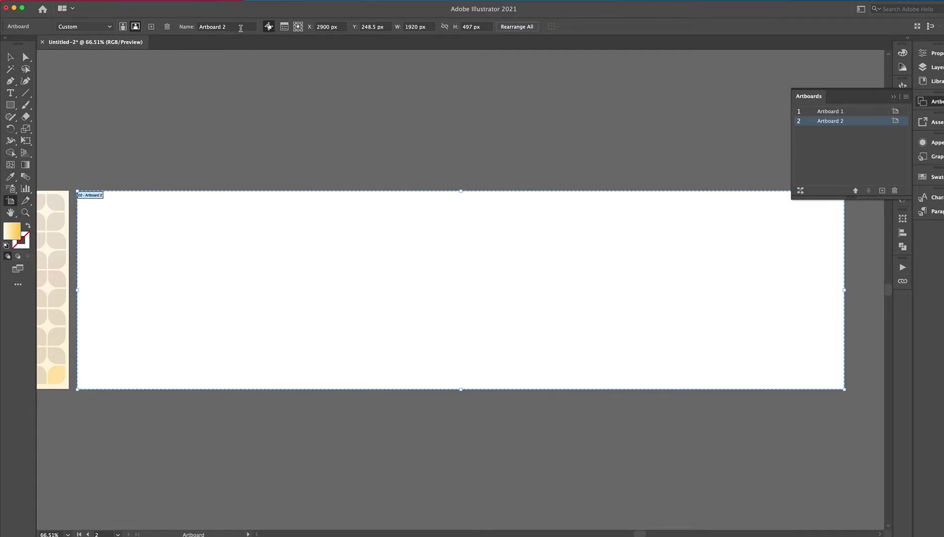
pyautogui.moveTo(239, 27); pyautogui.dragTo(195, 30)
pyautogui.write('IG')
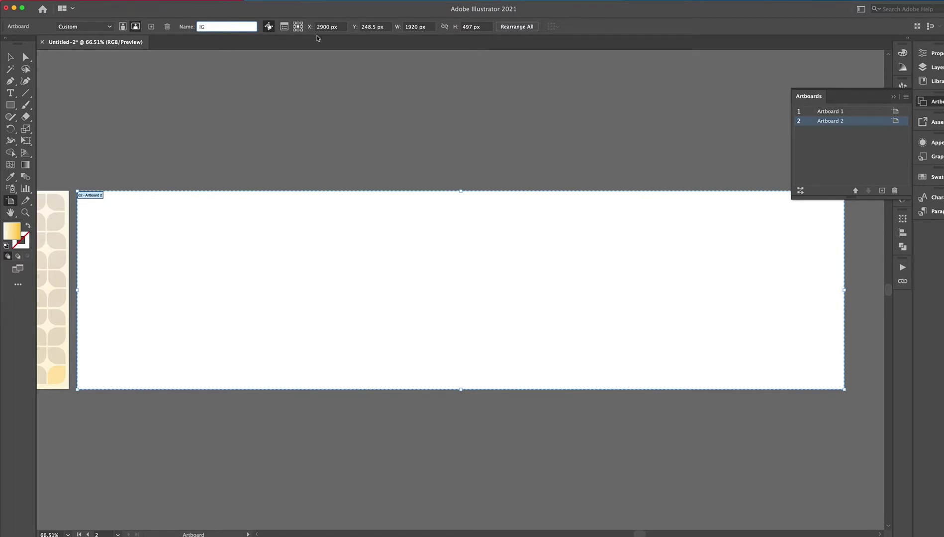
pyautogui.click(317, 26)
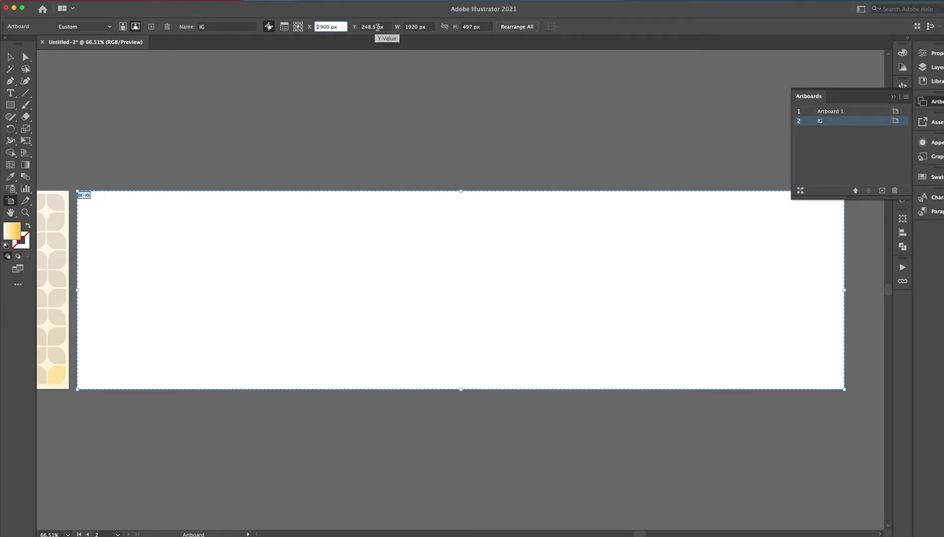
# Size the IG artboard to 1080 × 1080 px, then add a third artboard
pyautogui.doubleClick(409, 27)
pyautogui.write('18')
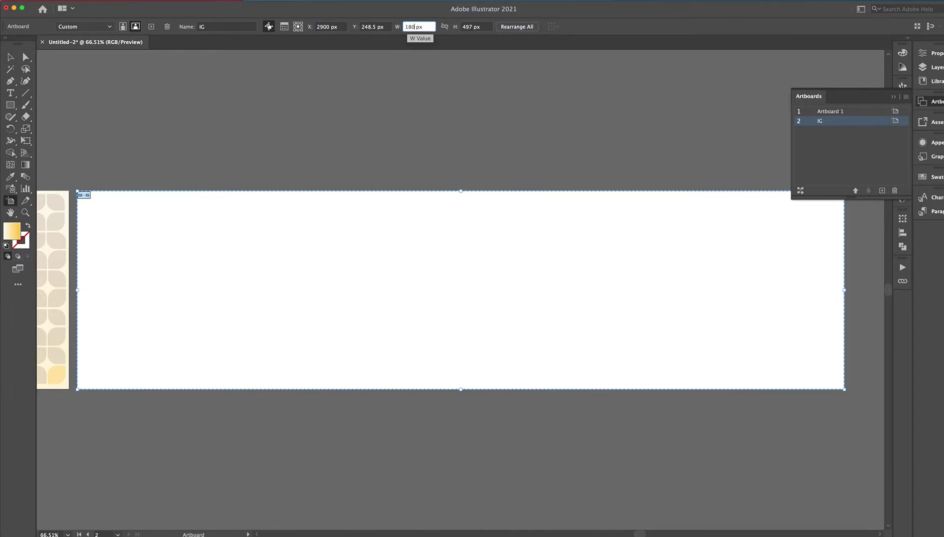
pyautogui.press('BackSpace')
pyautogui.write('080')
pyautogui.doubleClick(465, 27)
pyautogui.write('180')
pyautogui.press('BackSpace')
pyautogui.press('BackSpace')
pyautogui.write('080')
pyautogui.press('Return')
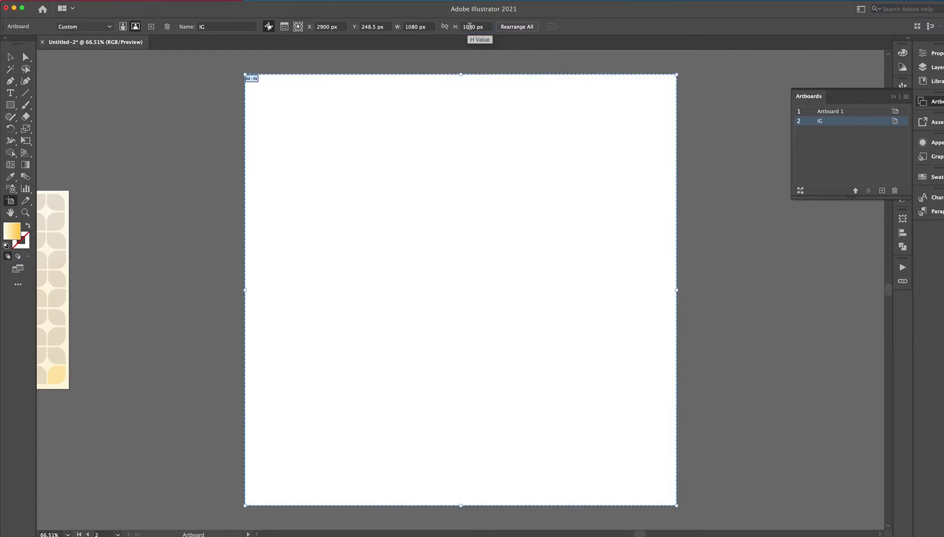
pyautogui.click(881, 190)
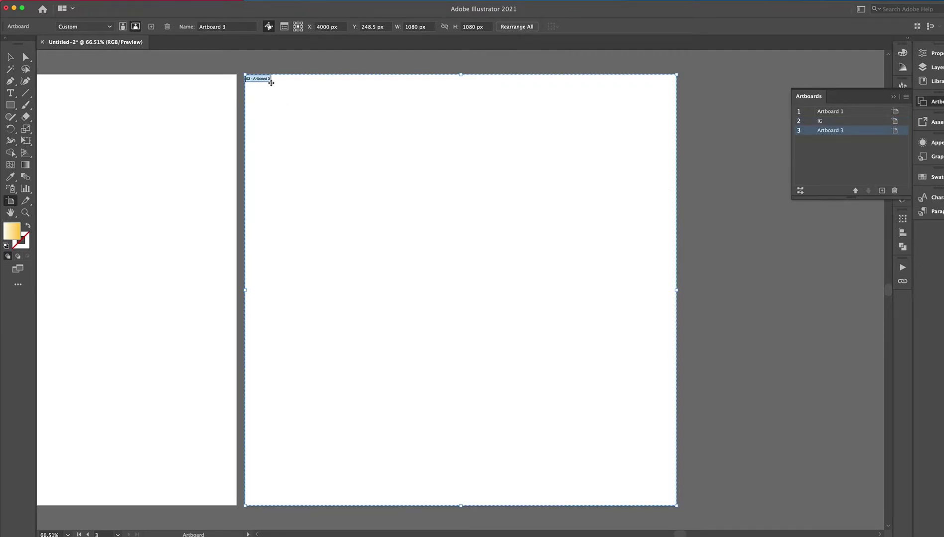
# Name the third artboard 'Twitter' and set its width to 800 px and height to 418 px
pyautogui.click(221, 26)
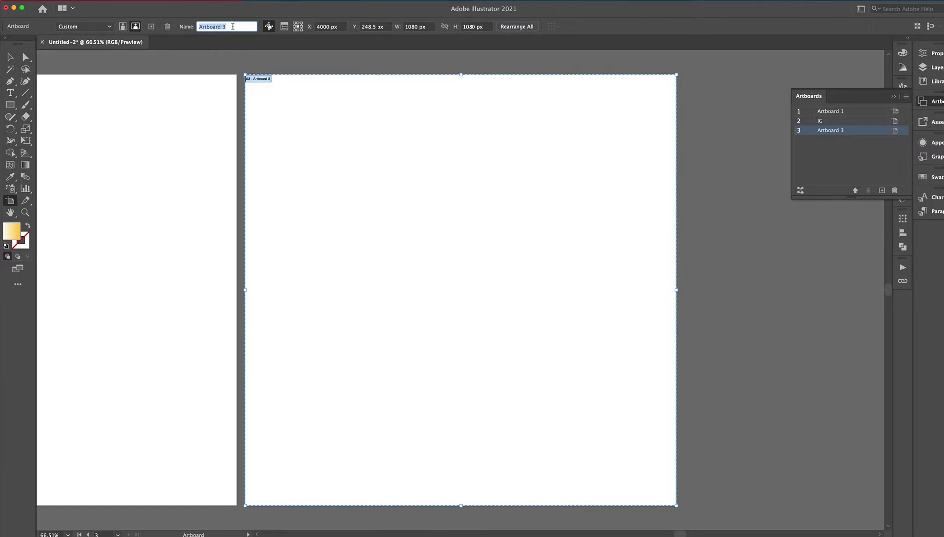
pyautogui.write('Twitter')
pyautogui.click(407, 26)
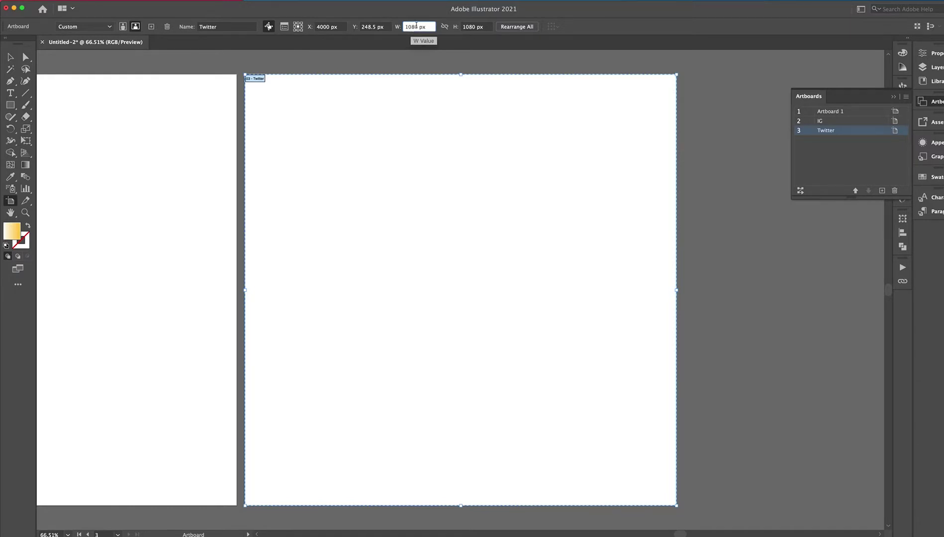
pyautogui.moveTo(417, 27); pyautogui.dragTo(396, 27)
pyautogui.write('800')
pyautogui.click(470, 27)
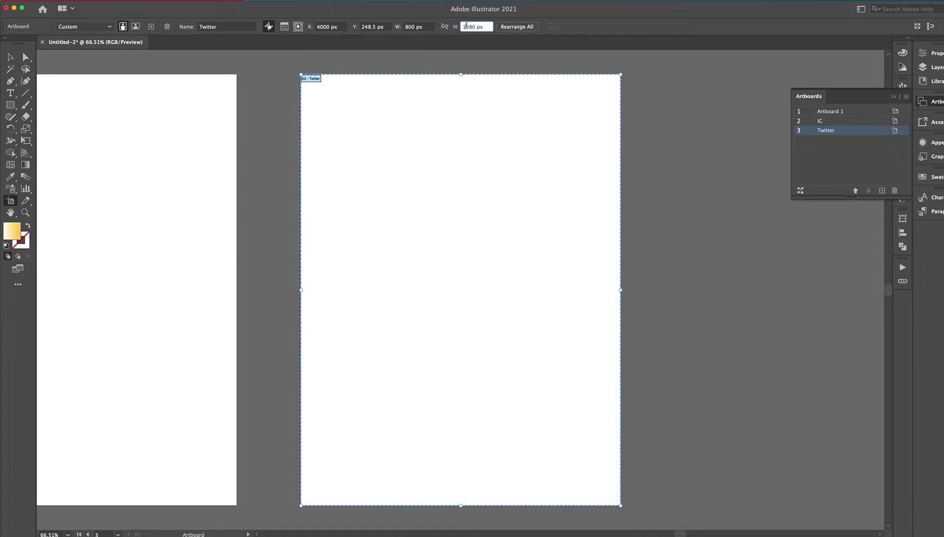
pyautogui.moveTo(475, 27); pyautogui.dragTo(455, 27)
pyautogui.write('418')
pyautogui.press('Return')
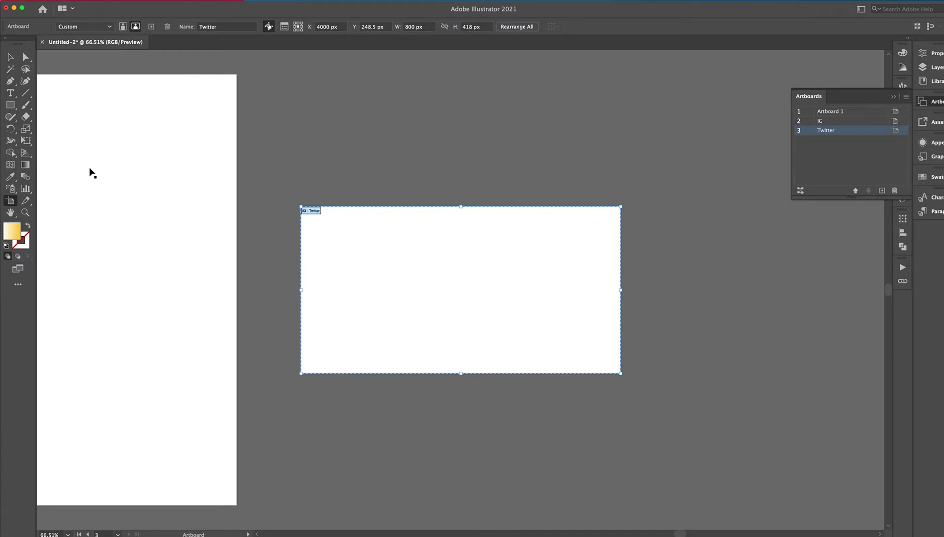
# Add a fourth artboard named 'IG story'
pyautogui.click(881, 191)
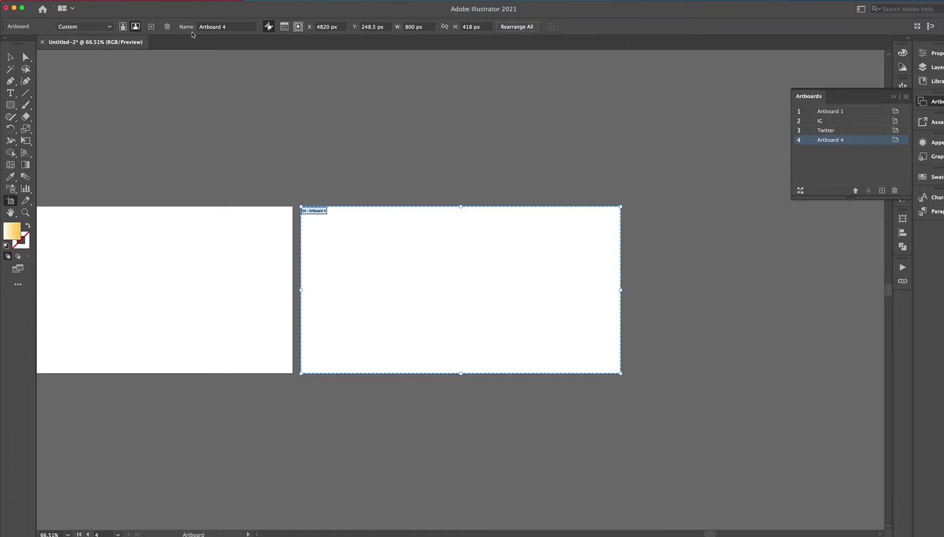
pyautogui.doubleClick(212, 27)
pyautogui.tripleClick(211, 27)
pyautogui.write('story')
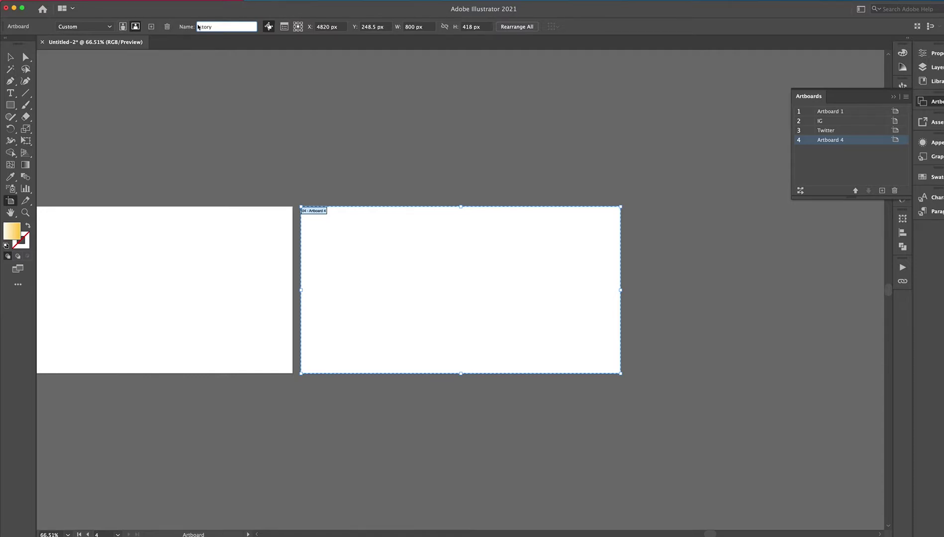
pyautogui.write('IG')
pyautogui.doubleClick(410, 27)
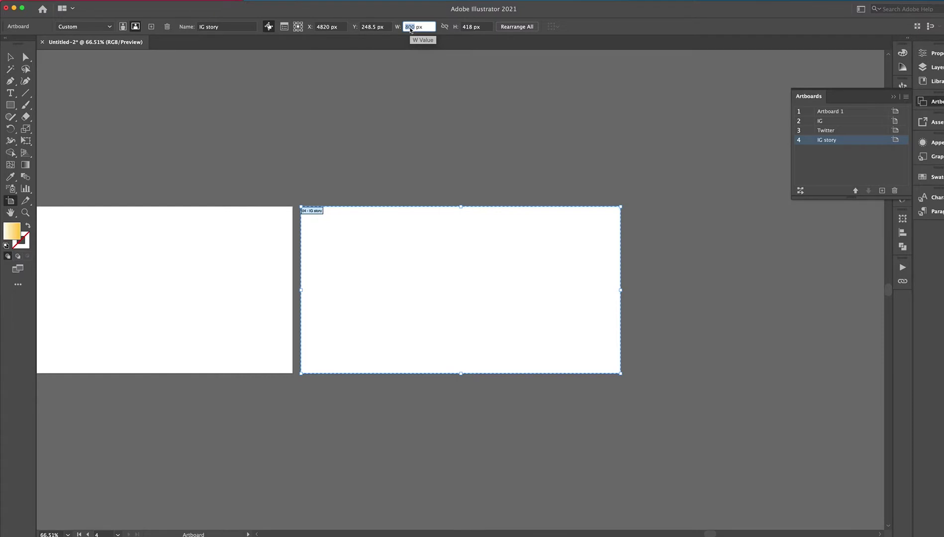
# Size IG story to 1080 × 1920 px and drag it right, clear of Twitter
pyautogui.write('1080')
pyautogui.doubleClick(467, 26)
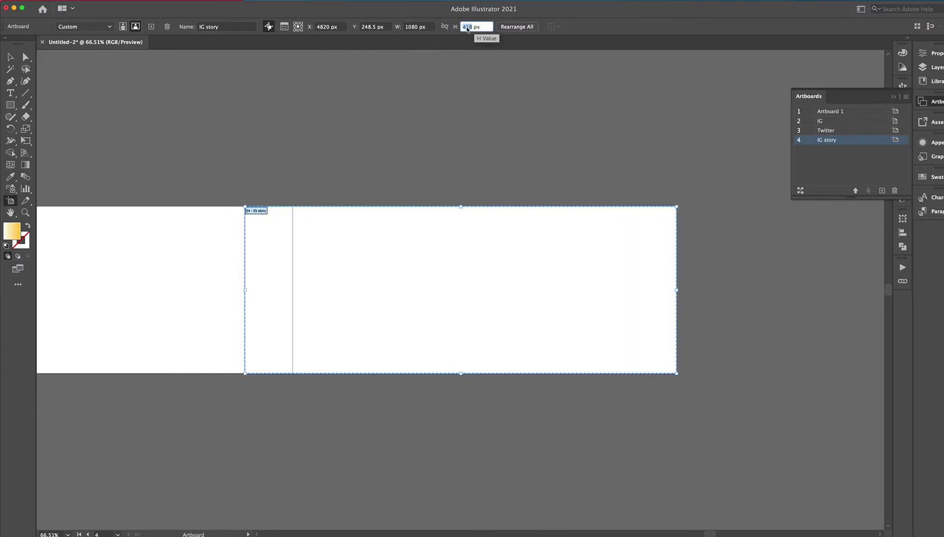
pyautogui.write('1920')
pyautogui.click(10, 58)
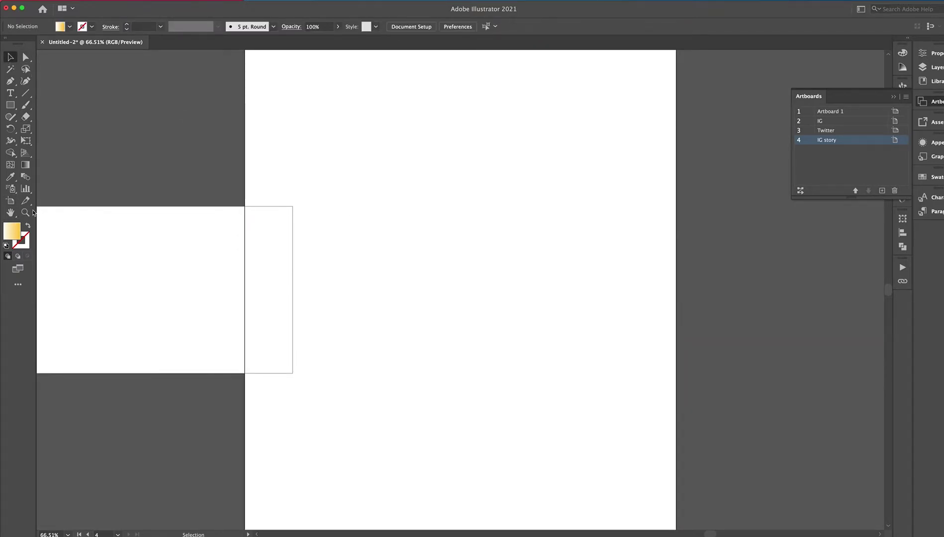
pyautogui.click(11, 202)
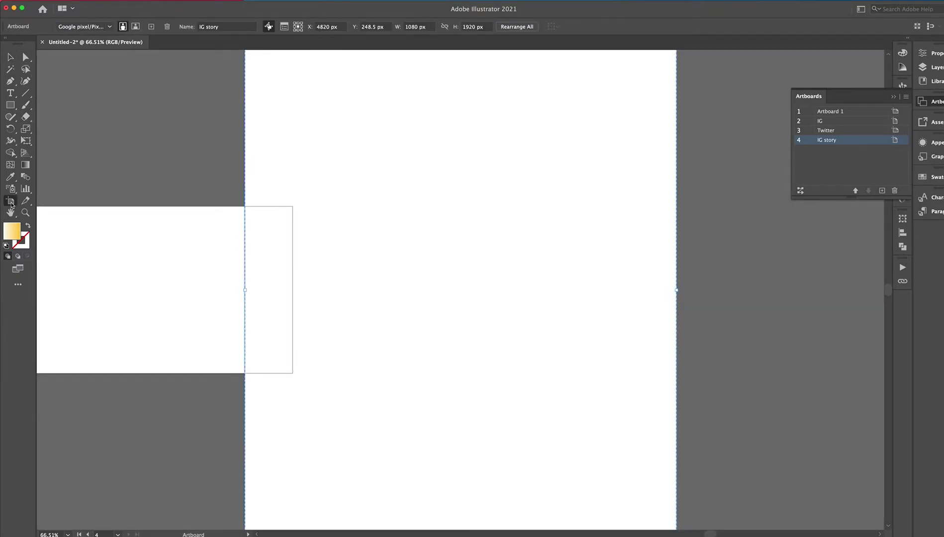
pyautogui.moveTo(364, 204); pyautogui.dragTo(459, 205)
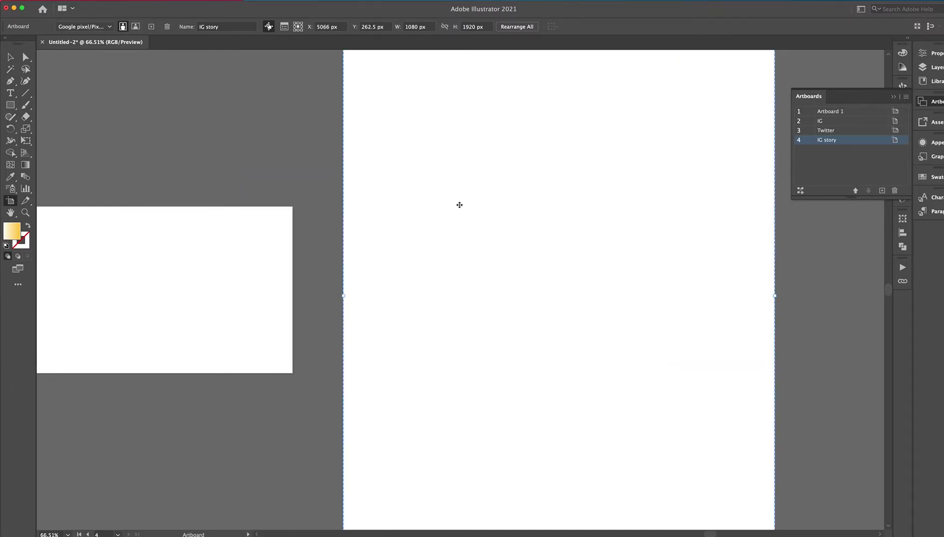
# Zoom out to see all four artboards and select the banner's yellow tile pattern
pyautogui.press('super+minus')
pyautogui.press('super+minus')
pyautogui.press('super+minus')
pyautogui.press('super+minus')
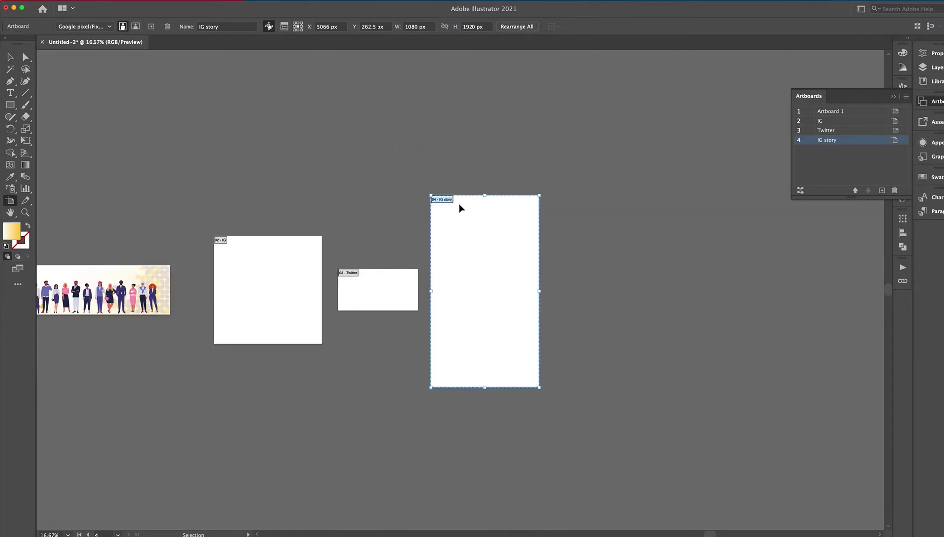
pyautogui.press('super+minus')
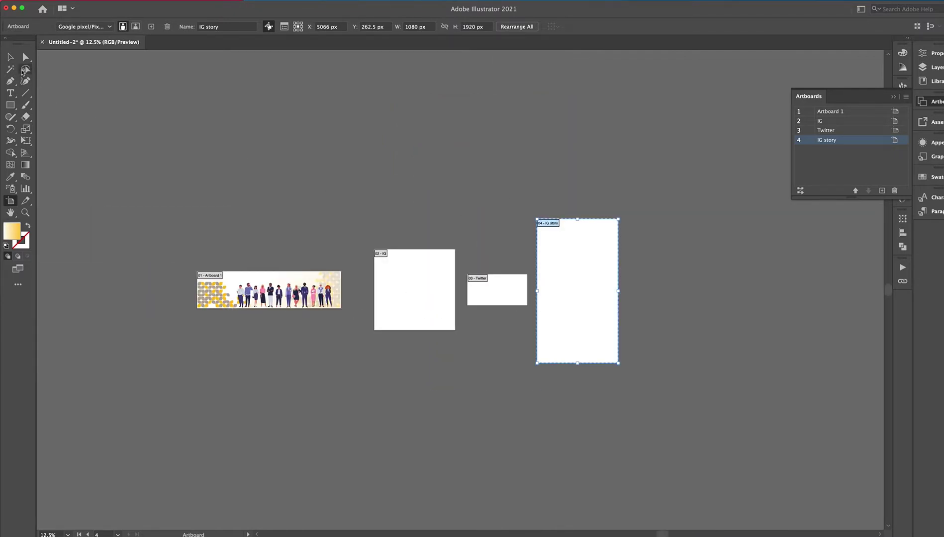
pyautogui.click(10, 58)
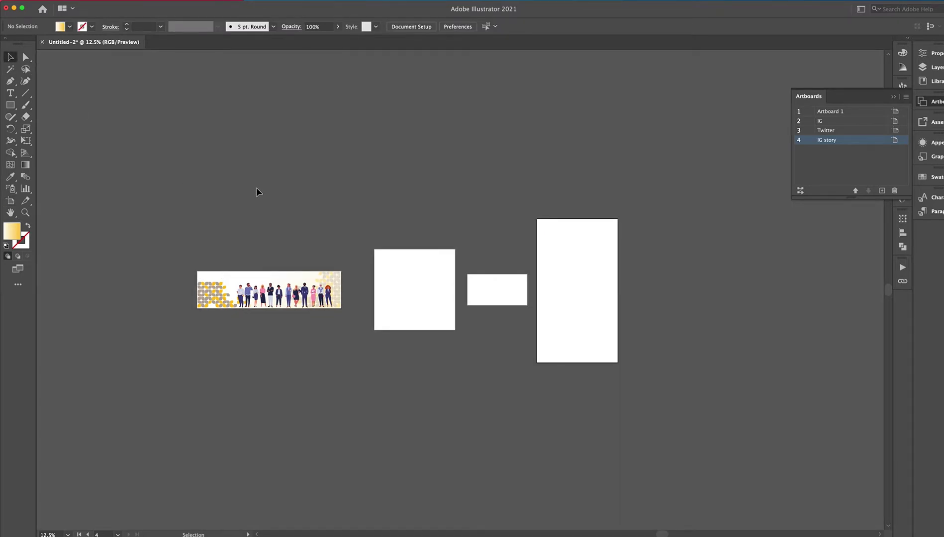
pyautogui.click(210, 297)
# Copy the banner's left tile pattern to the IG artboard's lower left
pyautogui.press('super+c')
pyautogui.press('super+v')
pyautogui.click(360, 306)
pyautogui.moveTo(452, 294); pyautogui.dragTo(393, 325)
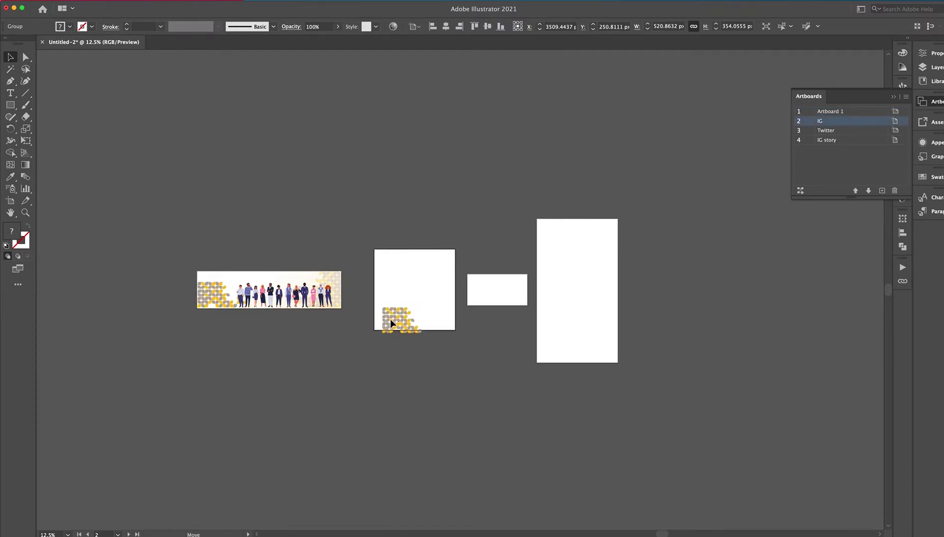
# Copy the gradient background onto IG and stretch it to fill the artboard
pyautogui.click(249, 278)
pyautogui.moveTo(249, 277); pyautogui.dragTo(418, 266)
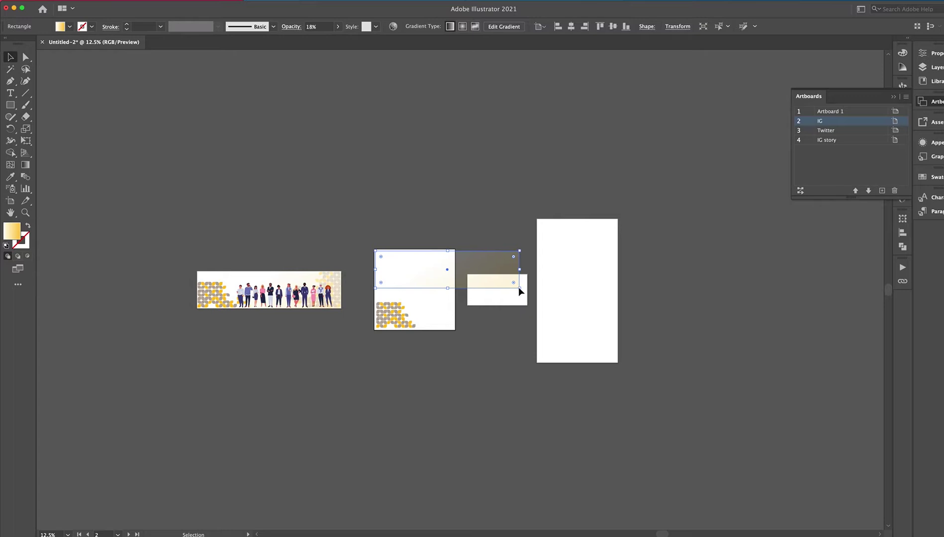
pyautogui.moveTo(519, 288); pyautogui.dragTo(456, 331)
pyautogui.moveTo(415, 250); pyautogui.dragTo(415, 248)
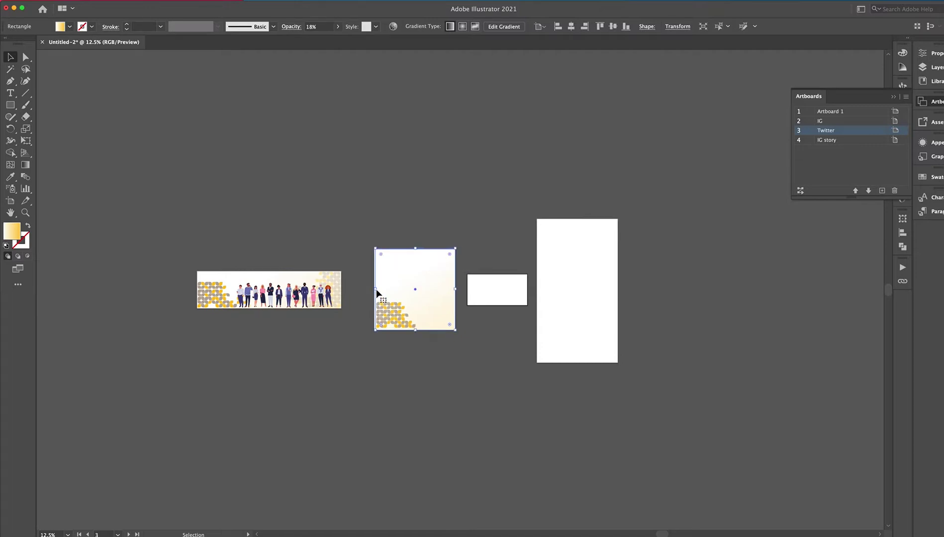
pyautogui.moveTo(375, 289); pyautogui.dragTo(374, 289)
# Copy the right tile pattern to IG's top right, then duplicate the IG layout onto IG story
pyautogui.click(338, 283)
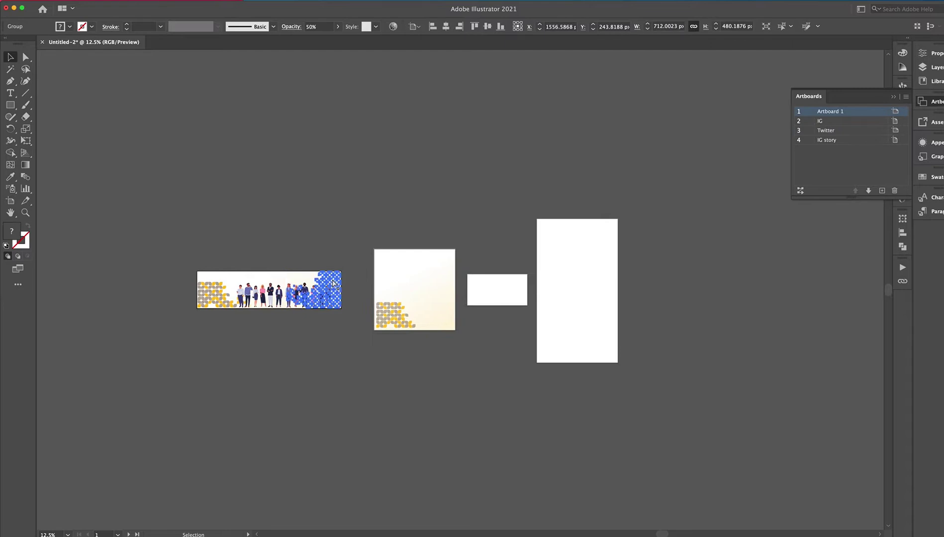
pyautogui.moveTo(381, 292); pyautogui.dragTo(450, 274)
pyautogui.click(410, 232)
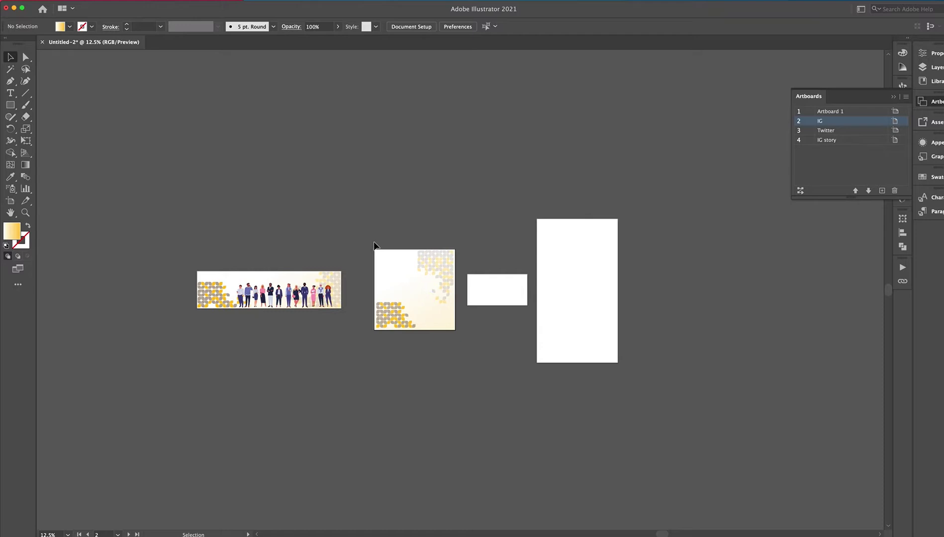
pyautogui.press('super+alt+a')
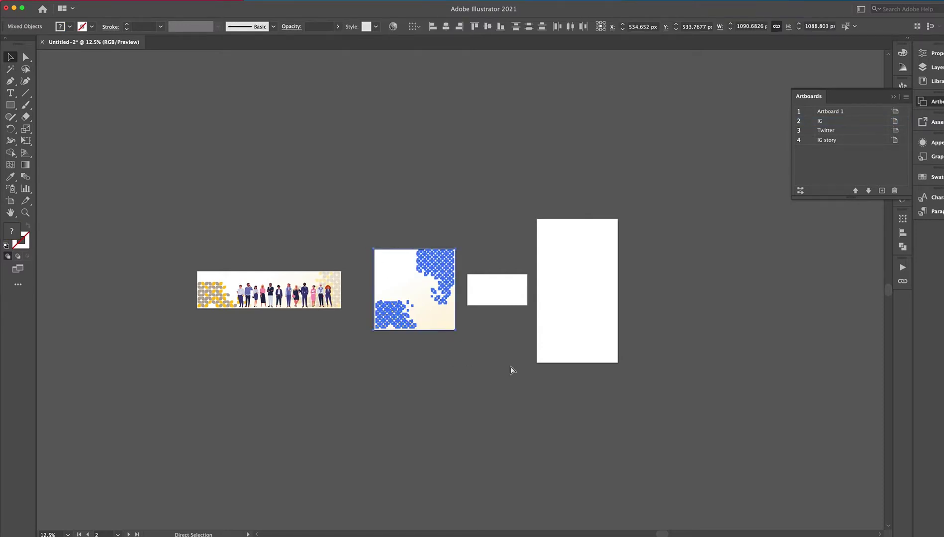
pyautogui.moveTo(443, 328); pyautogui.dragTo(600, 292)
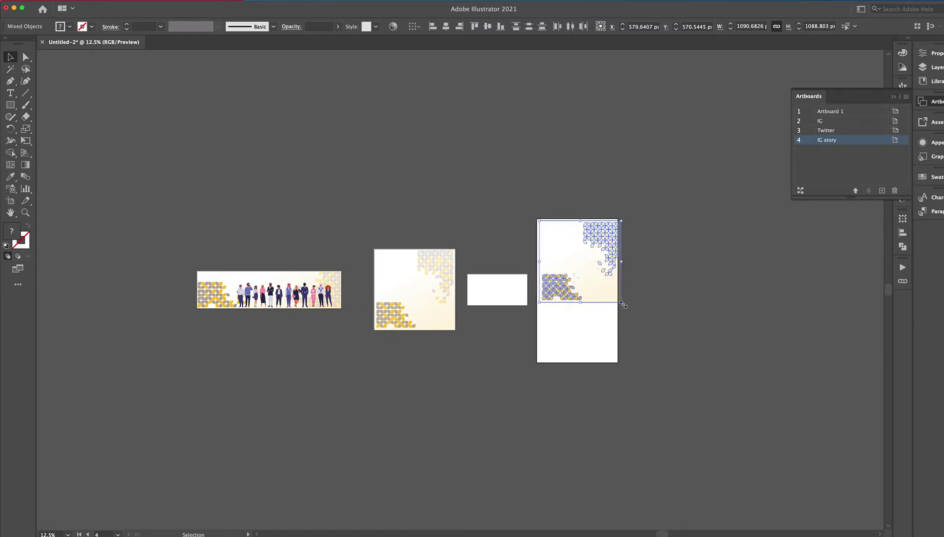
# Stretch the IG story gradient to cover the whole artboard
pyautogui.click(638, 313)
pyautogui.click(603, 294)
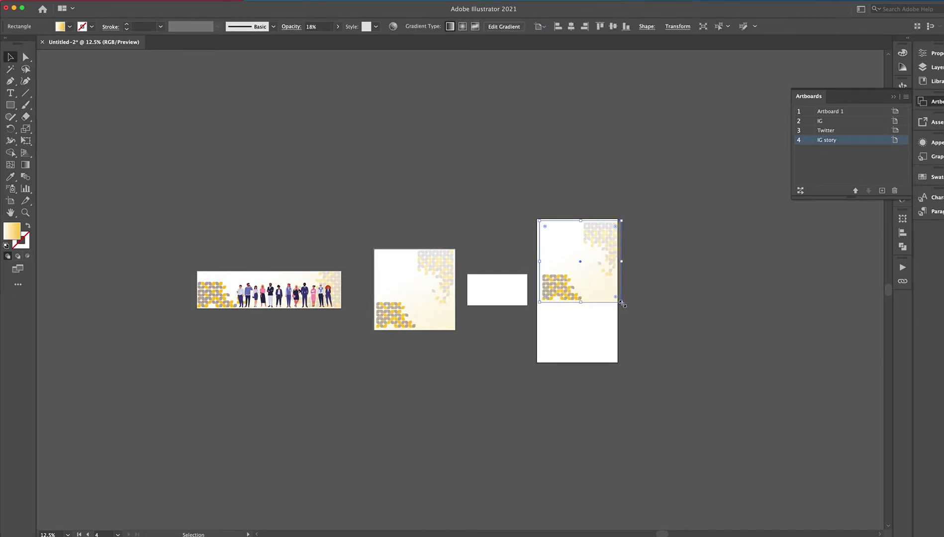
pyautogui.moveTo(619, 303); pyautogui.dragTo(616, 360)
pyautogui.moveTo(539, 292); pyautogui.dragTo(536, 293)
pyautogui.click(639, 307)
pyautogui.click(560, 292)
pyautogui.moveTo(580, 222); pyautogui.dragTo(578, 222)
# Send the gradient behind the patterns and move a pattern to IG story's bottom-left
pyautogui.rightClick(575, 253)
pyautogui.moveTo(606, 410)
pyautogui.click(673, 436)
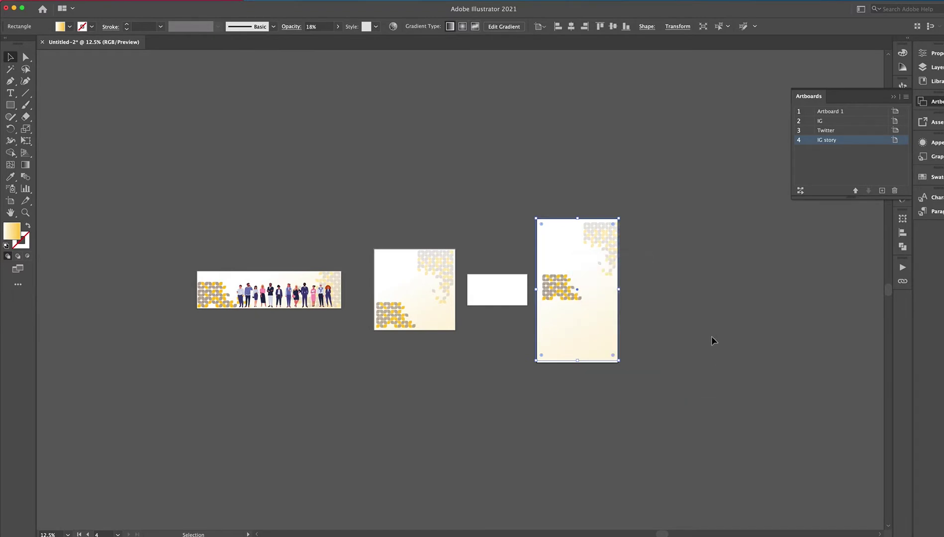
pyautogui.moveTo(561, 279); pyautogui.dragTo(560, 342)
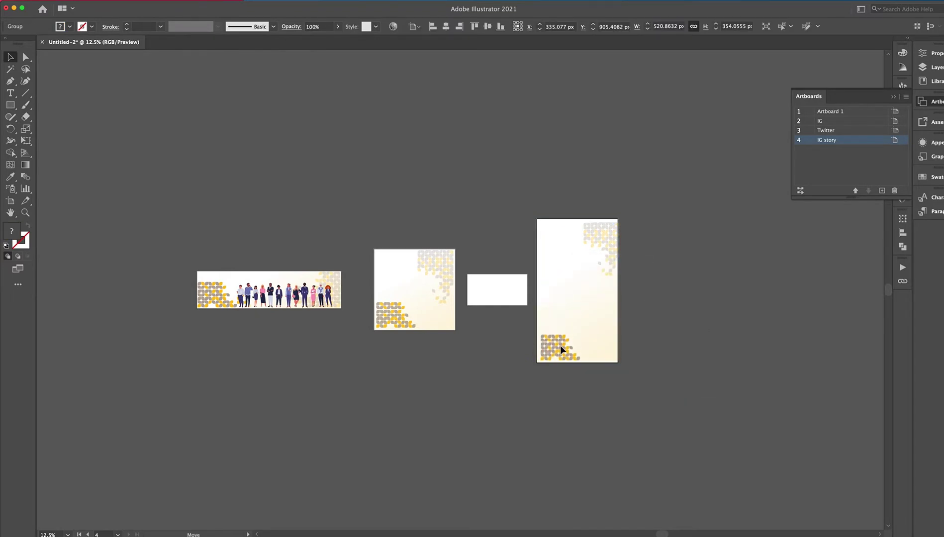
pyautogui.click(604, 243)
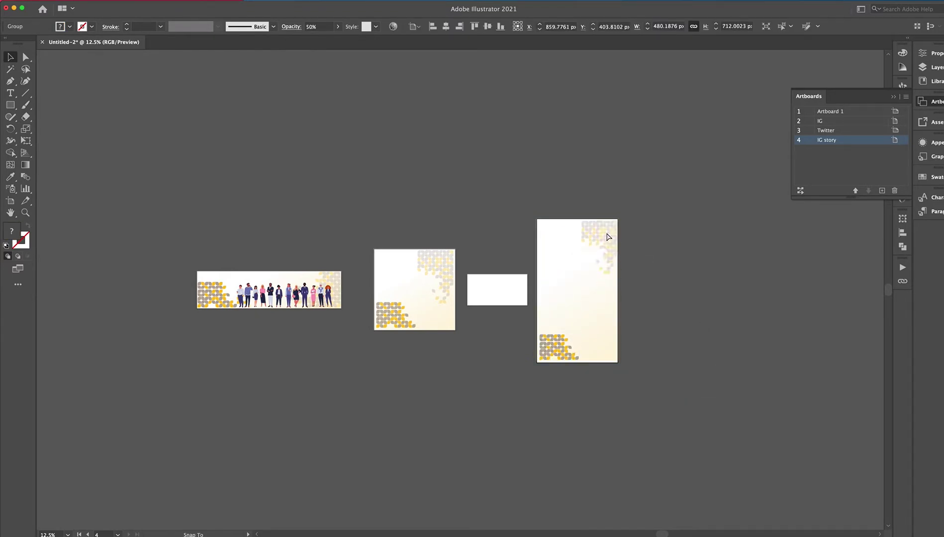
# Copy IG's gradient background onto the Twitter artboard and resize it to fit
pyautogui.click(374, 223)
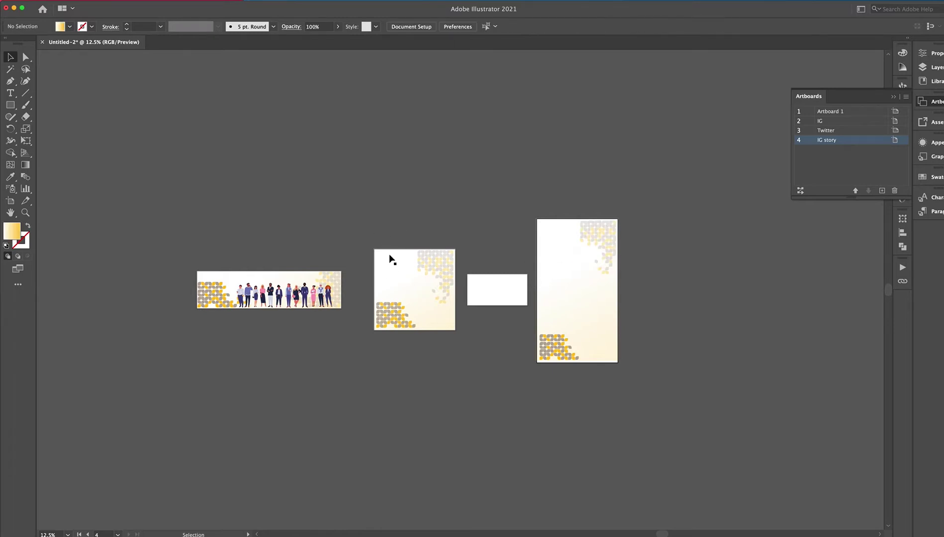
pyautogui.click(388, 255)
pyautogui.moveTo(389, 254); pyautogui.dragTo(524, 312)
pyautogui.click(550, 357)
pyautogui.moveTo(549, 357); pyautogui.dragTo(529, 308)
# Copy IG's bottom-left pattern into Twitter's lower-left corner and scale it down
pyautogui.click(397, 317)
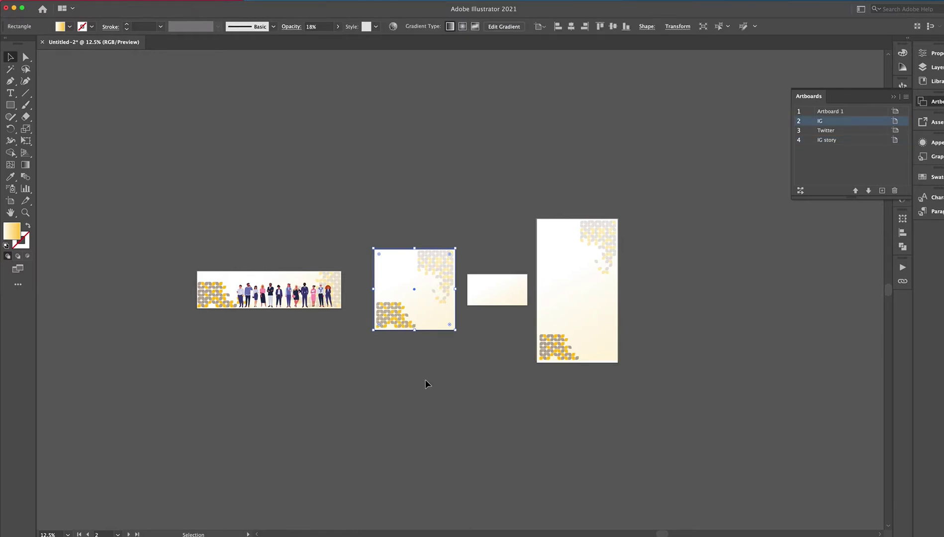
pyautogui.press('a')
pyautogui.press('v')
pyautogui.click(397, 323)
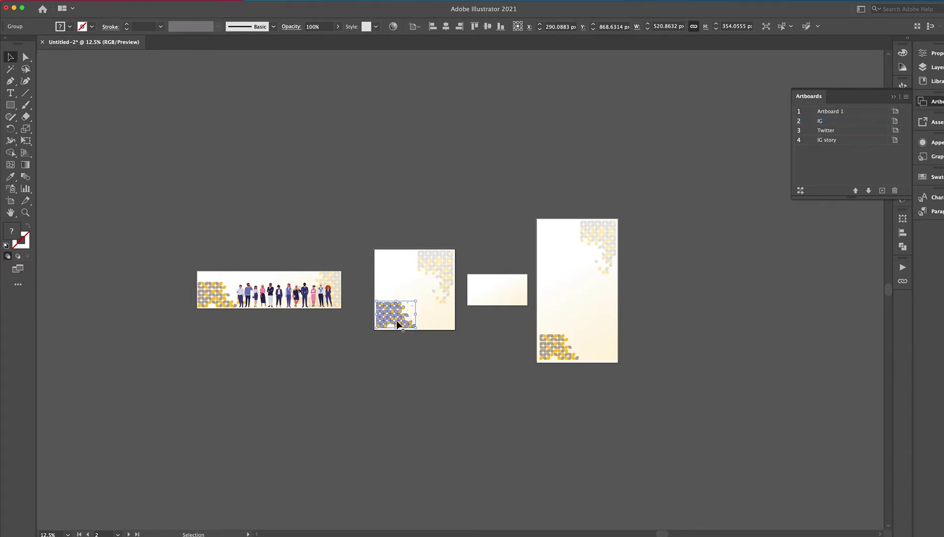
pyautogui.moveTo(398, 324); pyautogui.dragTo(463, 299)
pyautogui.moveTo(460, 290); pyautogui.dragTo(490, 291)
pyautogui.click(490, 323)
# Copy IG's top-right pattern into Twitter's upper-right corner, shrunk to fit
pyautogui.click(436, 259)
pyautogui.moveTo(435, 256); pyautogui.dragTo(516, 294)
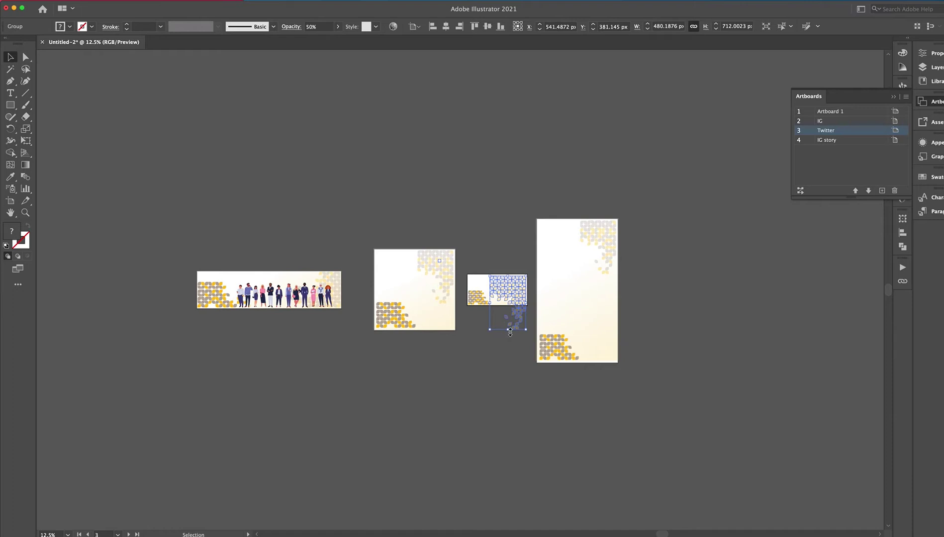
pyautogui.moveTo(512, 334); pyautogui.dragTo(523, 287)
pyautogui.click(512, 335)
pyautogui.click(300, 301)
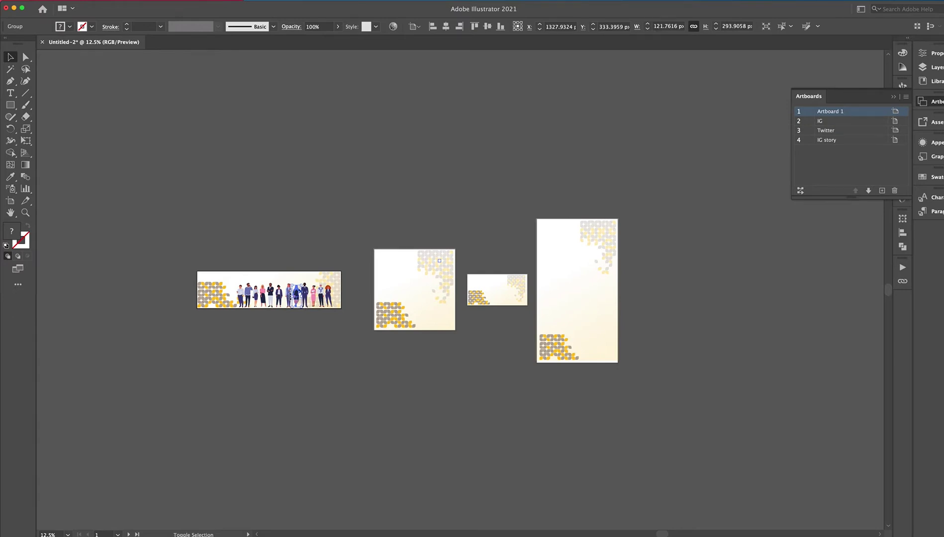
# Duplicate six banner figures, including the pink-dressed woman and white-haired man, onto Twitter
pyautogui.press('super+equal')
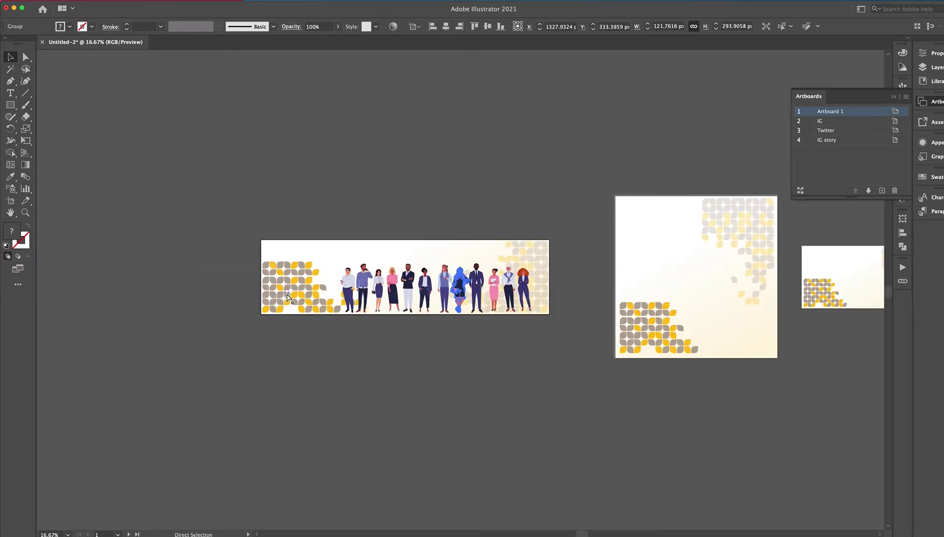
pyautogui.keyDown('shift'); pyautogui.click(444, 289); pyautogui.keyUp('shift')
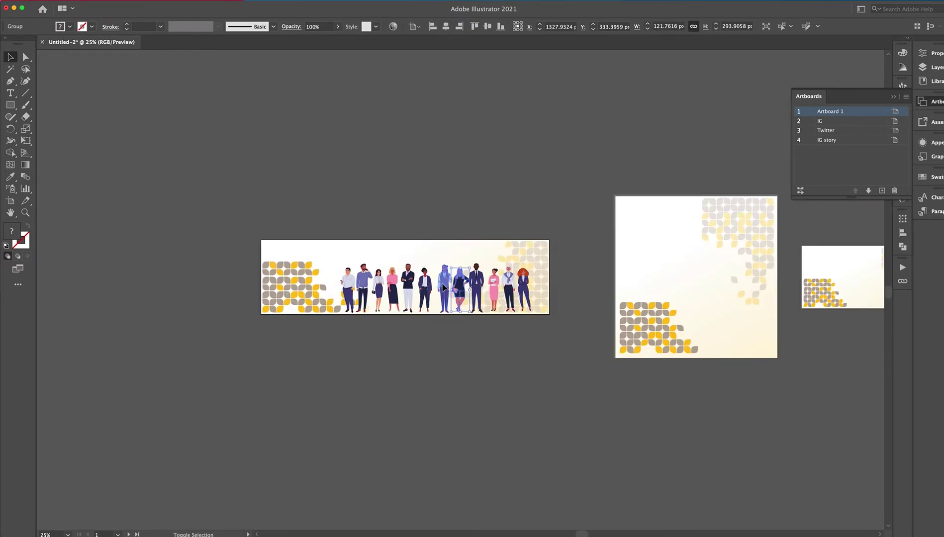
pyautogui.keyDown('shift'); pyautogui.click(478, 286); pyautogui.keyUp('shift')
pyautogui.keyDown('shift'); pyautogui.click(495, 291); pyautogui.keyUp('shift')
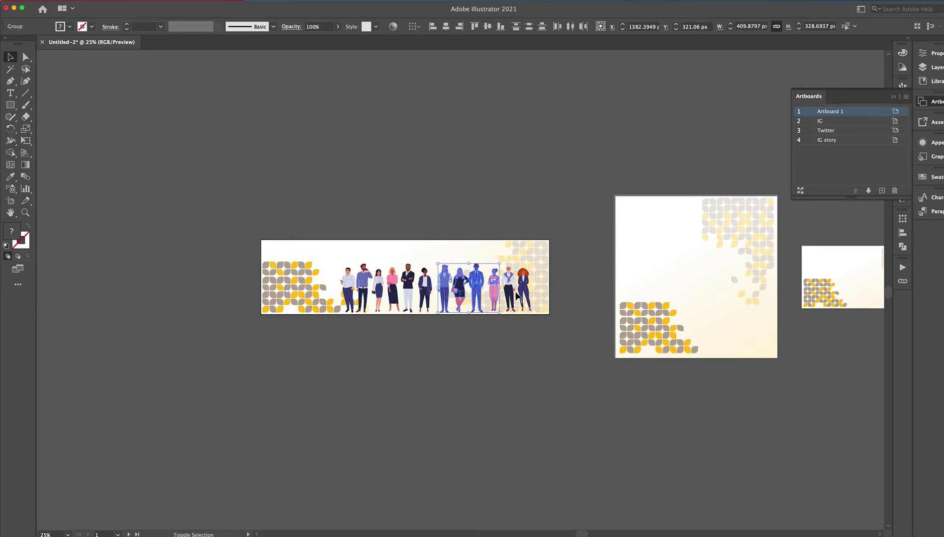
pyautogui.keyDown('shift'); pyautogui.click(508, 291); pyautogui.keyUp('shift')
pyautogui.keyDown('shift'); pyautogui.click(523, 296); pyautogui.keyUp('shift')
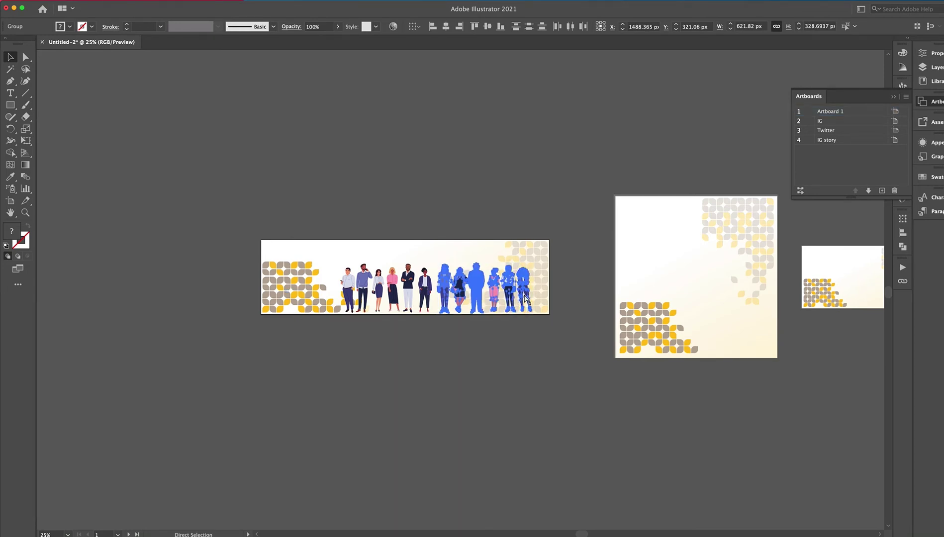
pyautogui.moveTo(525, 294); pyautogui.dragTo(712, 281)
pyautogui.hscroll(5, 711, 279)
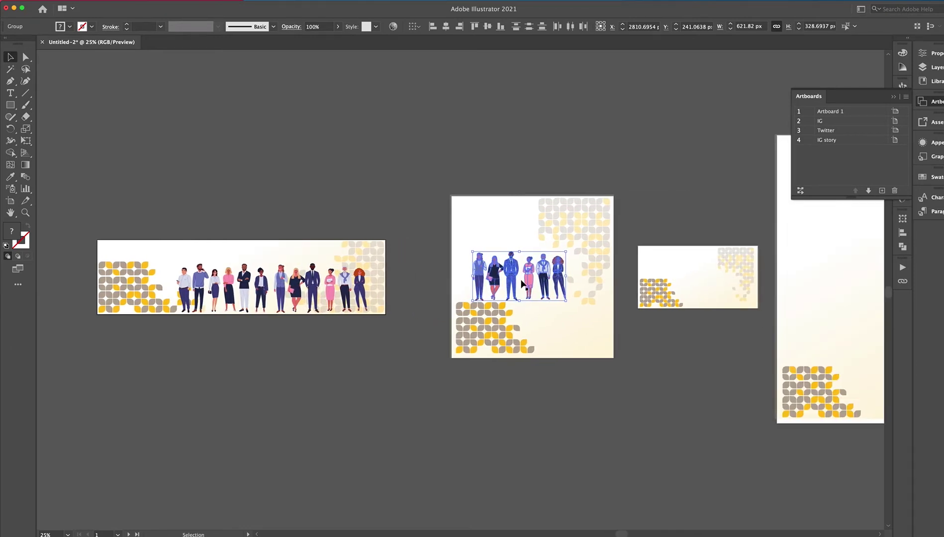
pyautogui.moveTo(510, 280); pyautogui.dragTo(692, 288)
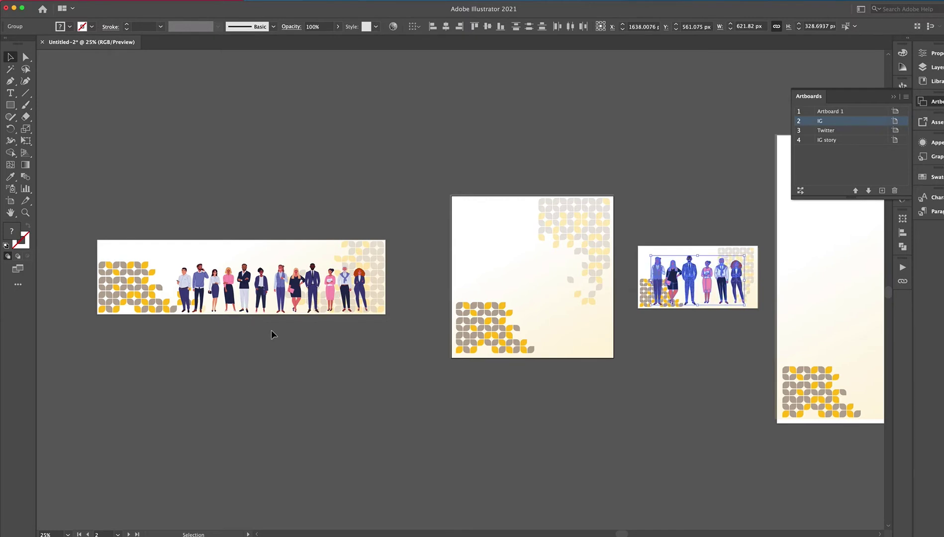
pyautogui.hscroll(5, 271, 331)
pyautogui.hscroll(-1, 264, 326)
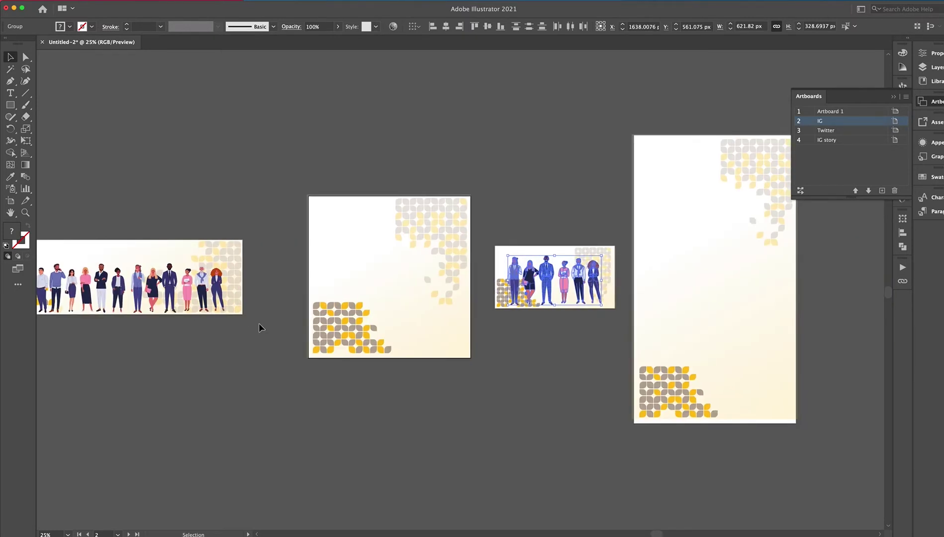
pyautogui.hscroll(-2, 141, 291)
# Move five banner figures, including the suited man, onto IG story and enlarge them
pyautogui.click(137, 291)
pyautogui.click(149, 301)
pyautogui.keyDown('shift'); pyautogui.click(132, 291); pyautogui.keyUp('shift')
pyautogui.keyDown('shift'); pyautogui.click(162, 289); pyautogui.keyUp('shift')
pyautogui.keyDown('shift'); pyautogui.click(182, 291); pyautogui.keyUp('shift')
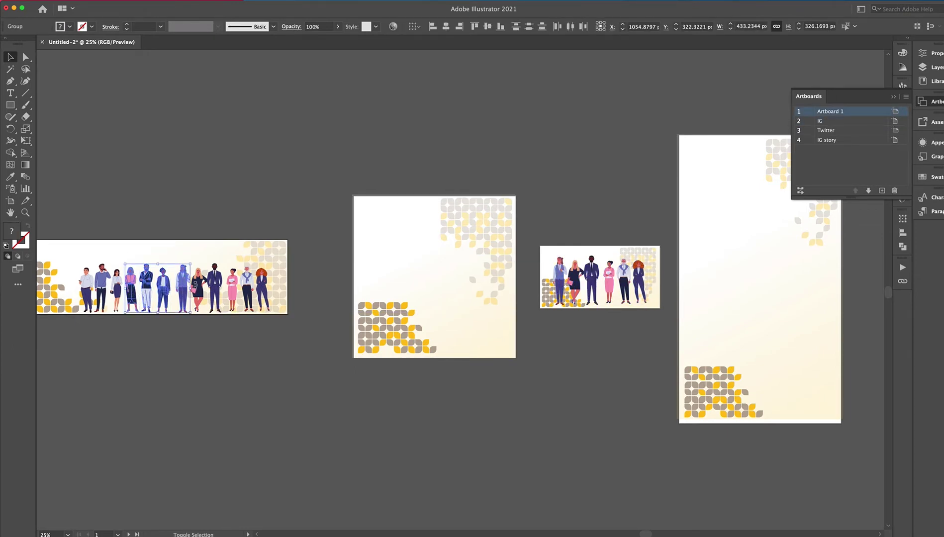
pyautogui.keyDown('shift'); pyautogui.click(198, 293); pyautogui.keyUp('shift')
pyautogui.moveTo(198, 293); pyautogui.dragTo(836, 381)
pyautogui.moveTo(701, 358); pyautogui.dragTo(686, 369)
pyautogui.moveTo(754, 339); pyautogui.dragTo(755, 331)
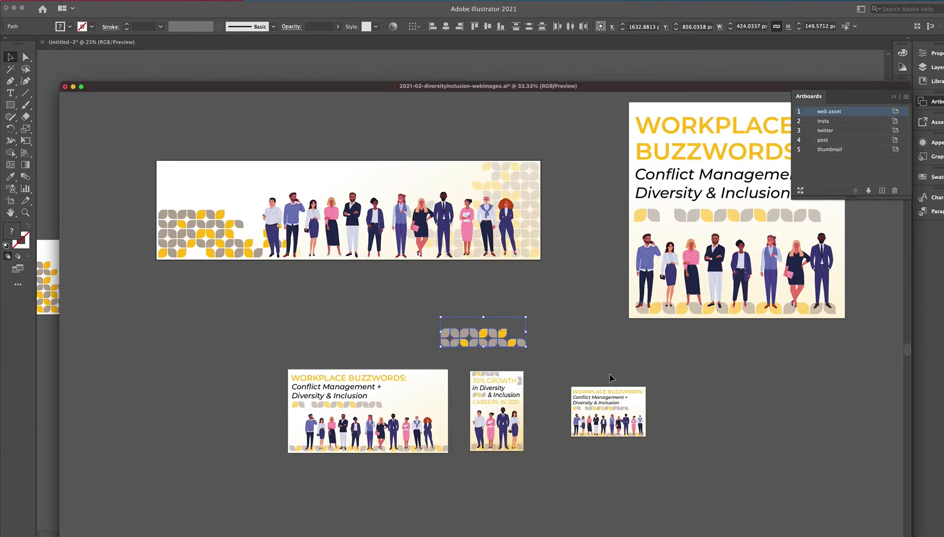
# Paste the 'WORKPLACE BUZZWORDS' headline and subtitle from the reference file onto IG
pyautogui.hscroll(2, 743, 377)
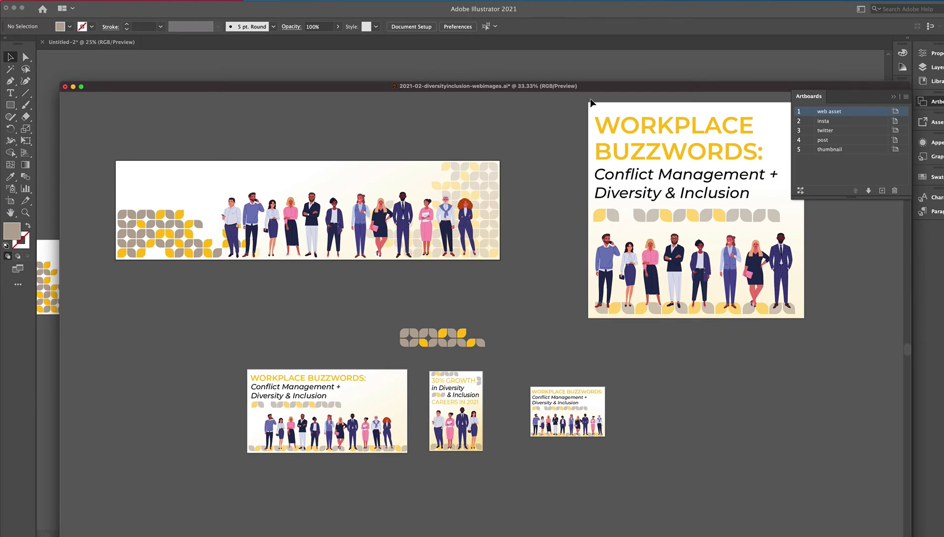
pyautogui.click(636, 137)
pyautogui.keyDown('shift'); pyautogui.click(639, 177); pyautogui.keyUp('shift')
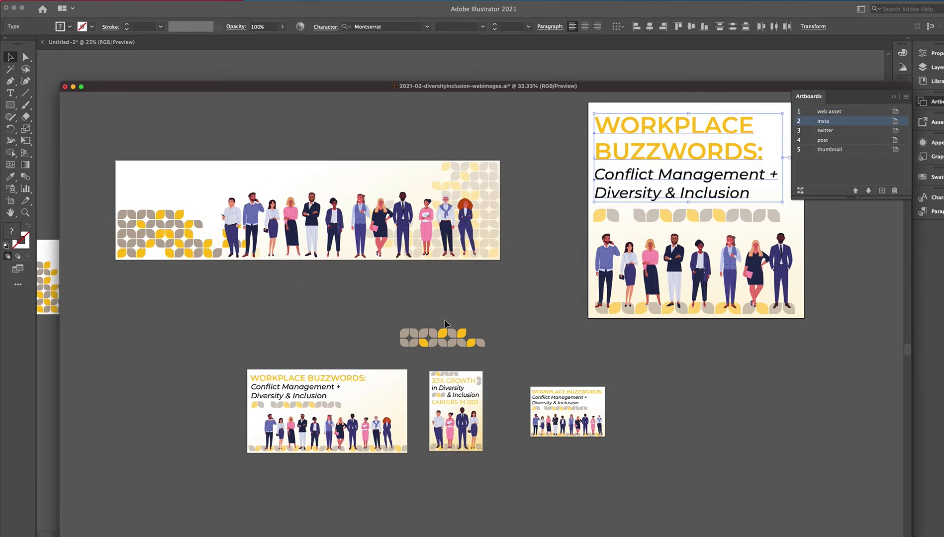
pyautogui.click(353, 72)
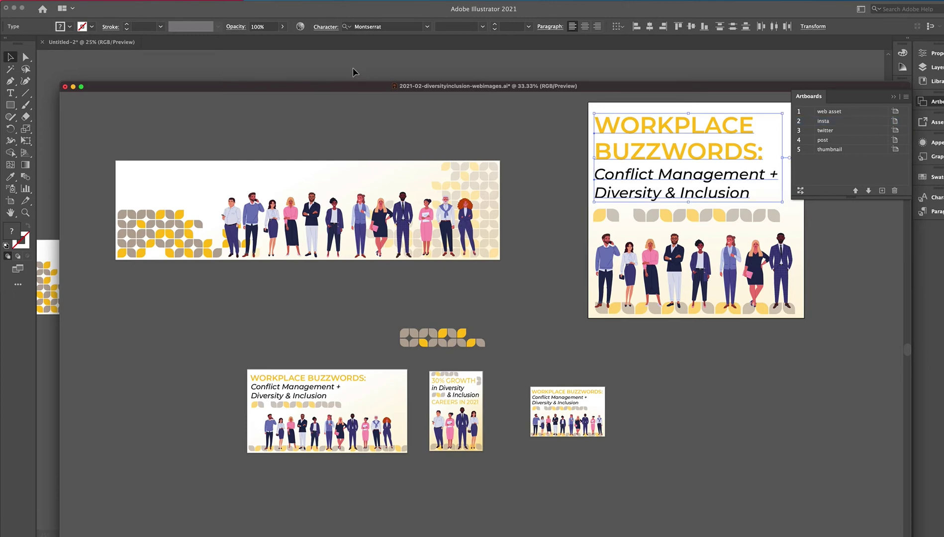
pyautogui.press('super+v')
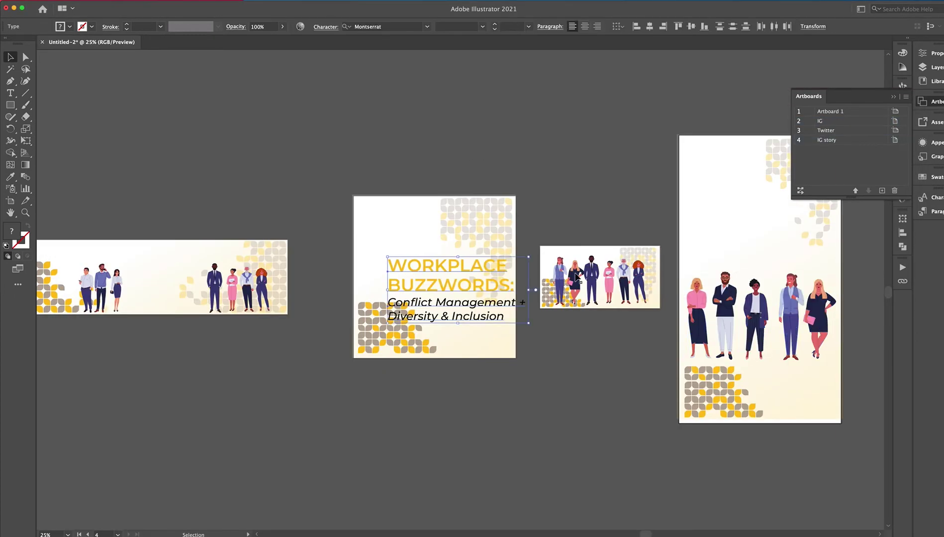
# Copy the headline onto the IG story artboard and position it at the IG artboard's top-left
pyautogui.moveTo(444, 285); pyautogui.dragTo(741, 229)
pyautogui.press('super+z')
pyautogui.moveTo(472, 283); pyautogui.dragTo(447, 243)
# Copy four banner figures, starting with the suited man, onto the IG artboard's bottom-right
pyautogui.click(218, 293)
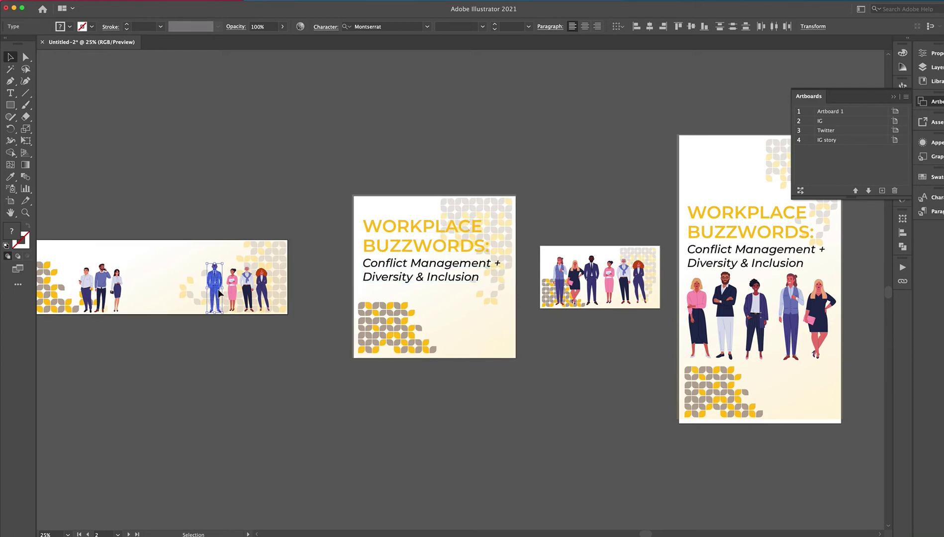
pyautogui.keyDown('shift'); pyautogui.click(233, 294); pyautogui.keyUp('shift')
pyautogui.keyDown('shift'); pyautogui.click(247, 293); pyautogui.keyUp('shift')
pyautogui.keyDown('shift'); pyautogui.click(263, 294); pyautogui.keyUp('shift')
pyautogui.press('super+c')
pyautogui.press('super+v')
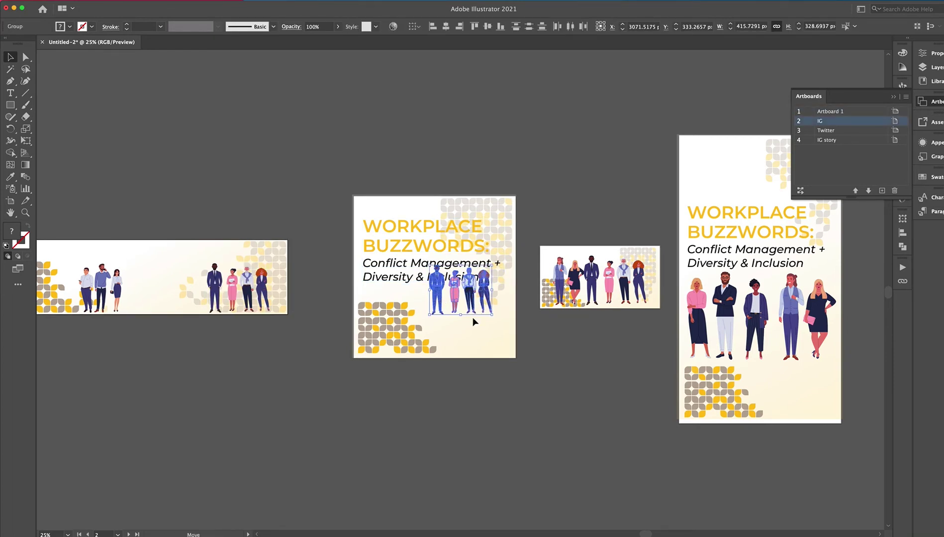
pyautogui.moveTo(473, 322); pyautogui.dragTo(488, 361)
# Duplicate IG story's five figures into the banner's gap and shrink them to match the row
pyautogui.click(771, 328)
pyautogui.click(755, 316)
pyautogui.keyDown('shift'); pyautogui.click(725, 318); pyautogui.keyUp('shift')
pyautogui.keyDown('shift'); pyautogui.click(702, 314); pyautogui.keyUp('shift')
pyautogui.keyDown('shift'); pyautogui.click(791, 314); pyautogui.keyUp('shift')
pyautogui.keyDown('shift'); pyautogui.click(815, 314); pyautogui.keyUp('shift')
pyautogui.press('a')
pyautogui.moveTo(814, 314); pyautogui.dragTo(198, 291)
pyautogui.moveTo(127, 268); pyautogui.dragTo(134, 271)
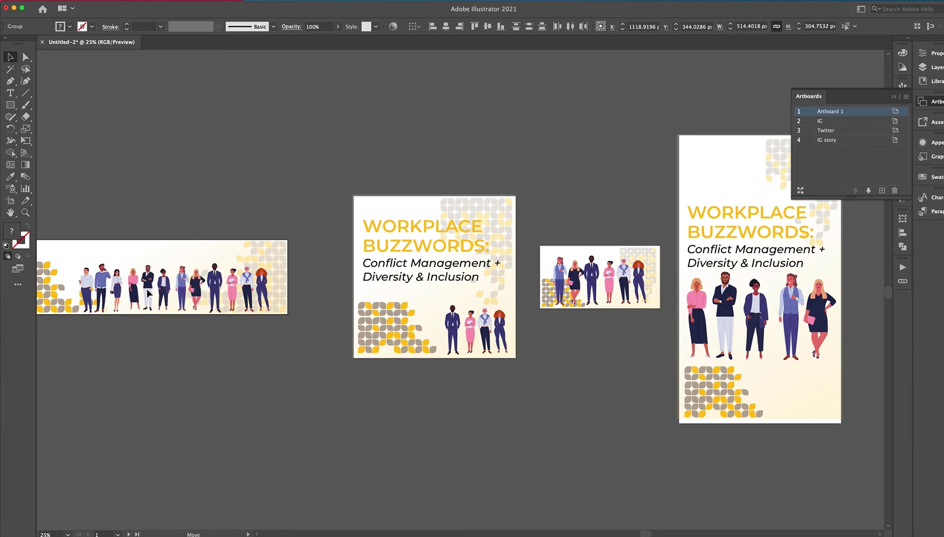
pyautogui.click(362, 398)
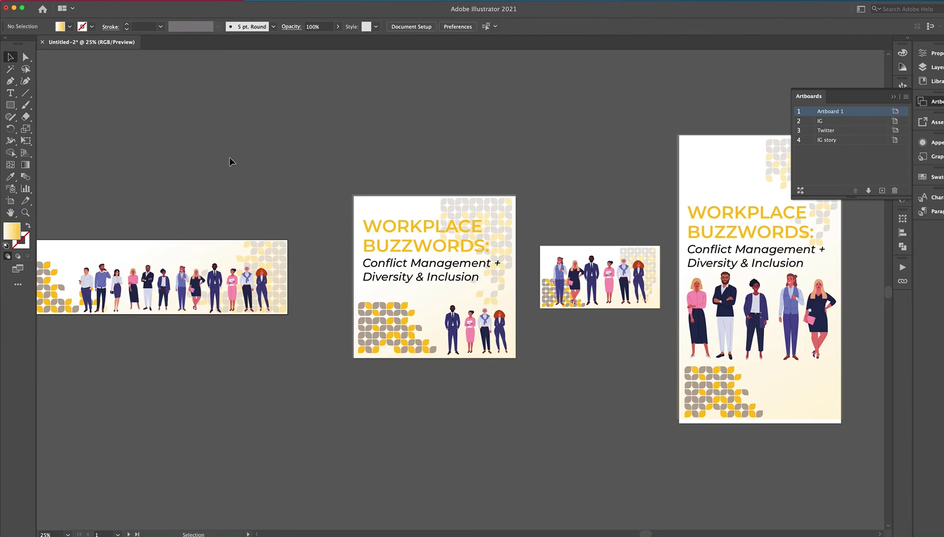
pyautogui.click(25, 2)
# Start an Export As to PNG with Use Artboards ticked, and enlarge the export dialog
pyautogui.moveTo(60, 156)
pyautogui.click(137, 161)
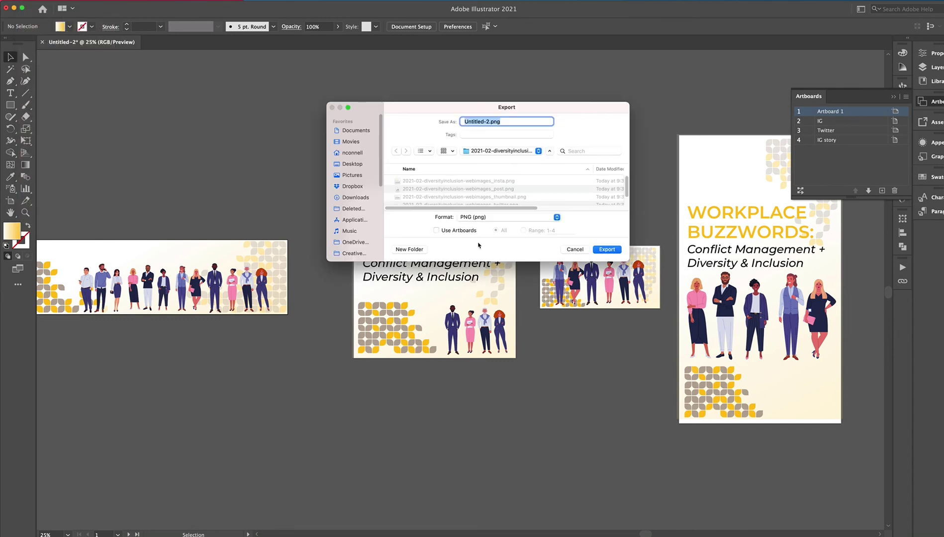
pyautogui.click(437, 230)
pyautogui.moveTo(628, 260); pyautogui.dragTo(636, 303)
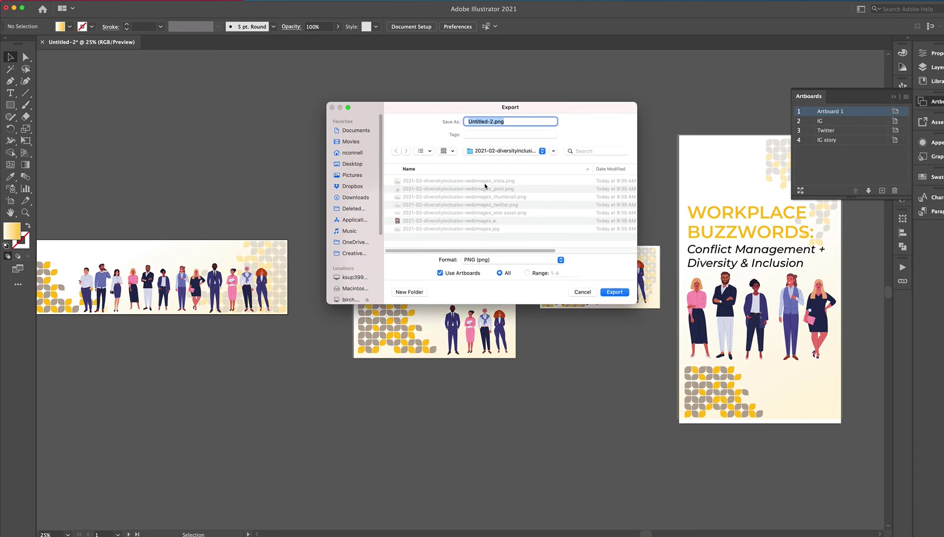